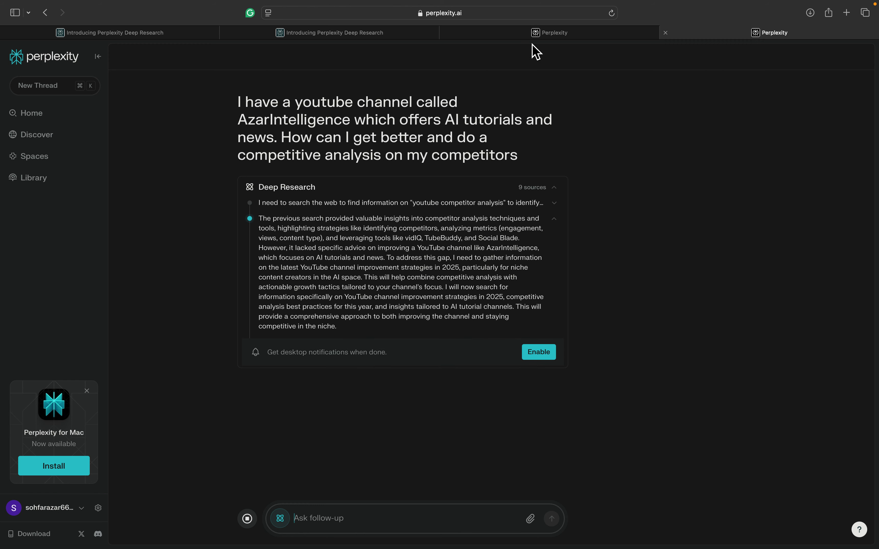
Open the AI automation agency competitor analysis thread and review its introduction, competitor sections and US market growth statement.
left_click(538, 34)
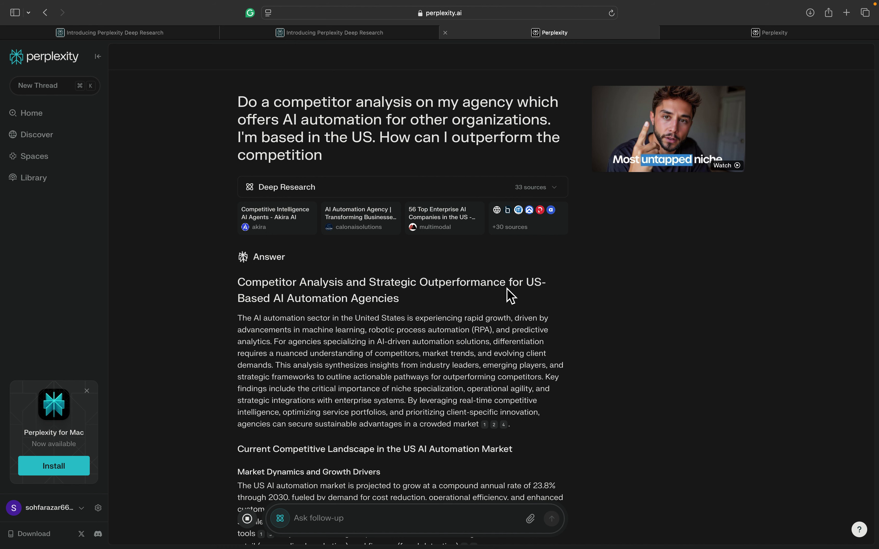
scroll(531, 351, "down", 8)
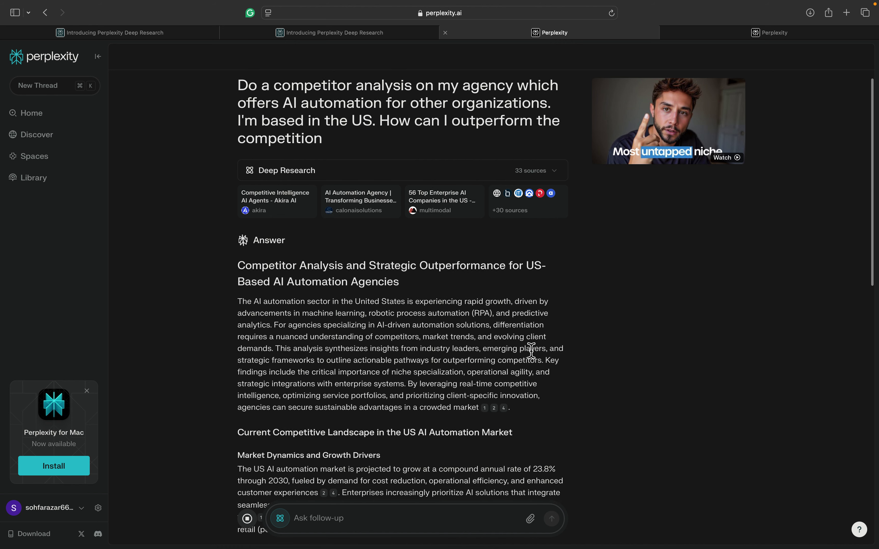
scroll(531, 351, "down", 14)
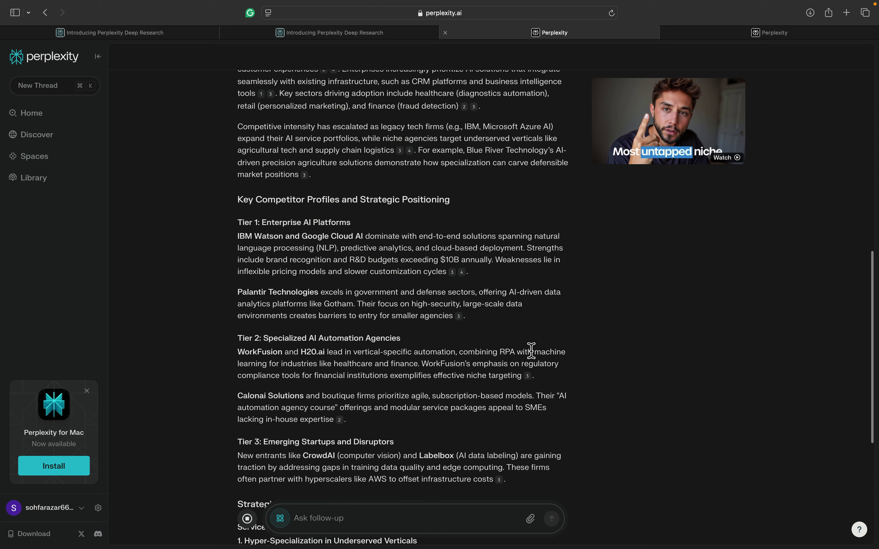
scroll(531, 351, "down", 2)
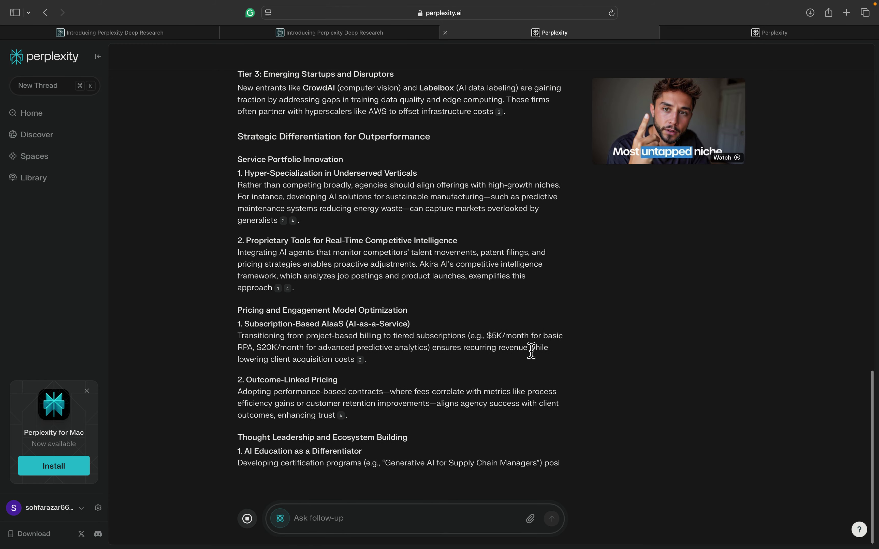
scroll(531, 350, "up", 20)
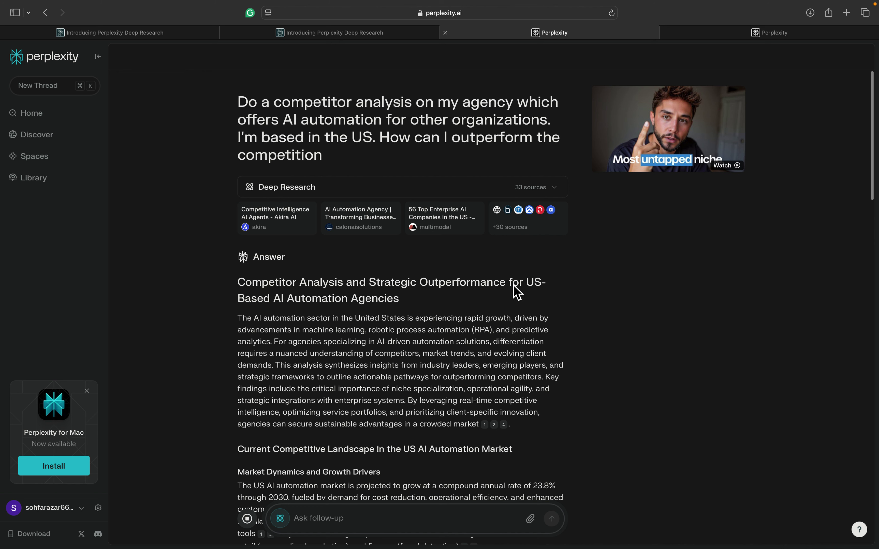
scroll(284, 403, "down", 3)
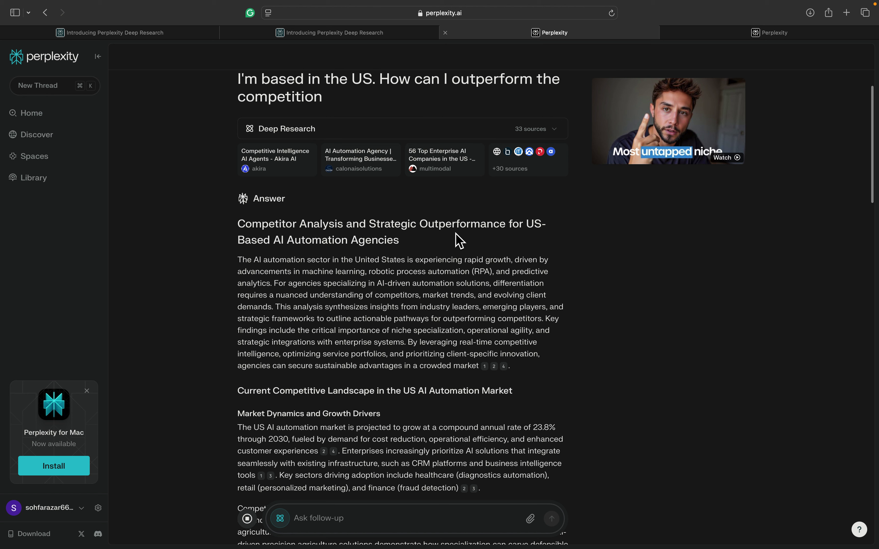
scroll(301, 400, "down", 3)
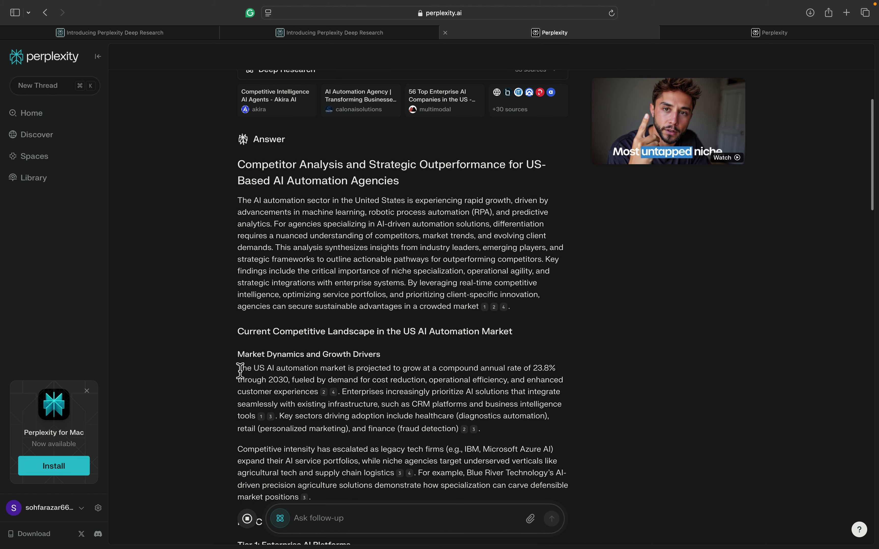
left_click_drag(241, 371, 410, 399)
scroll(410, 400, "down", 4)
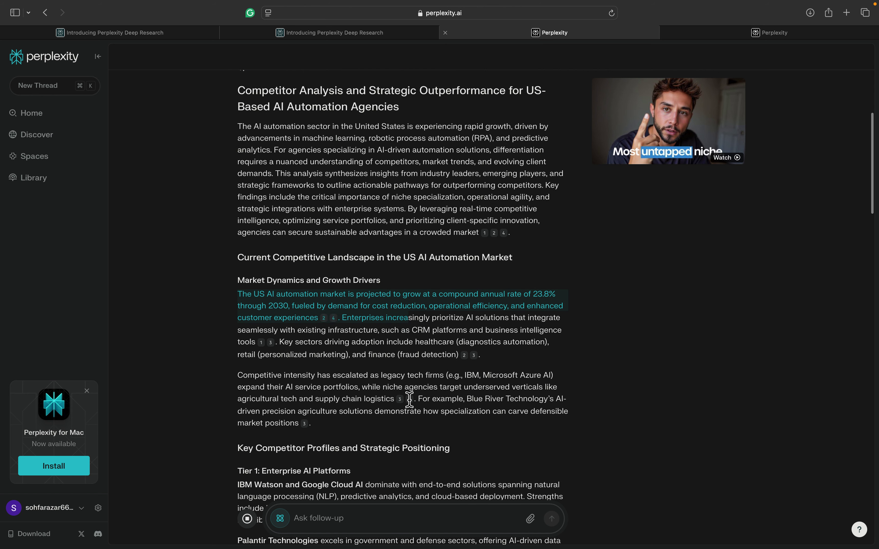
Open the BDO source cited for the US AI automation market growth claim and skim the article.
mouse_move(326, 320)
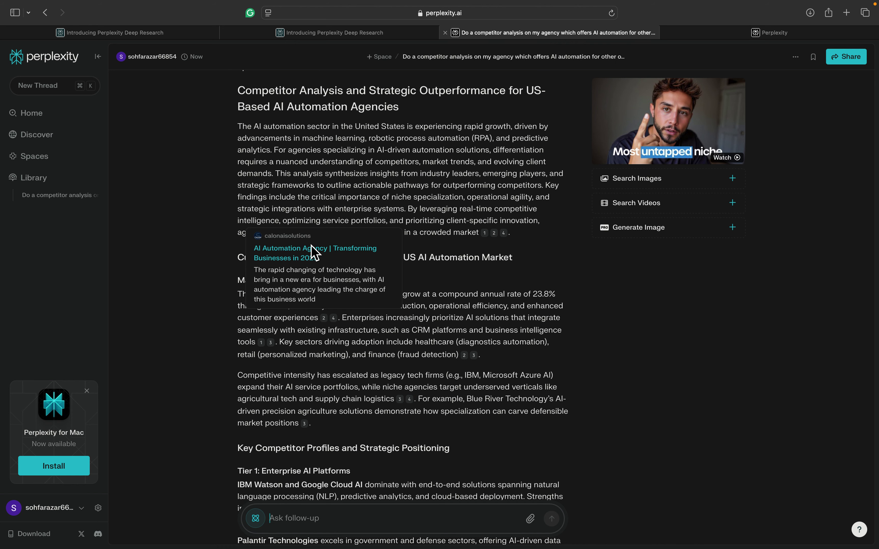
left_click(334, 318)
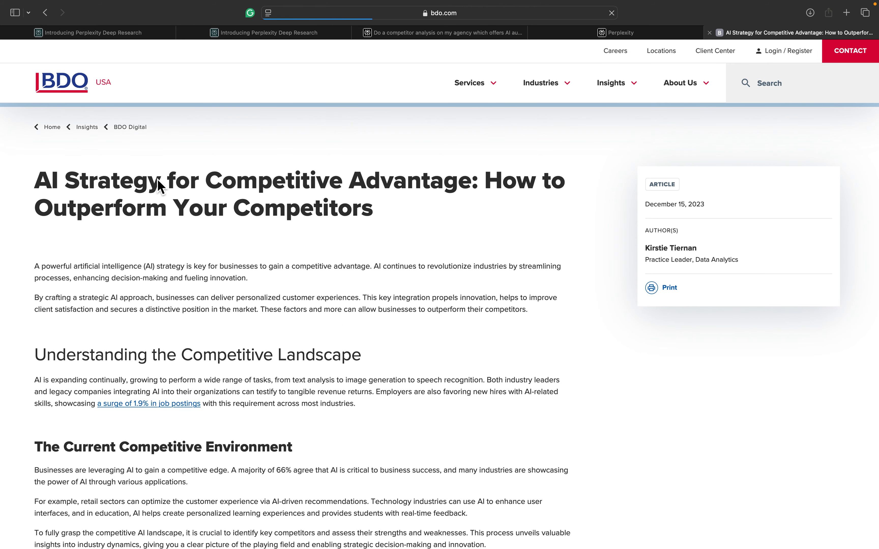
scroll(192, 325, "down", 15)
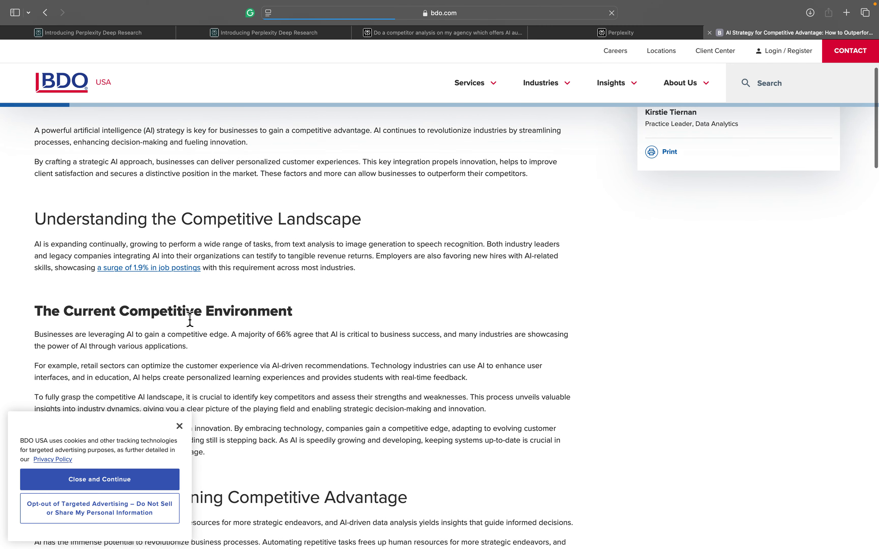
scroll(190, 318, "down", 5)
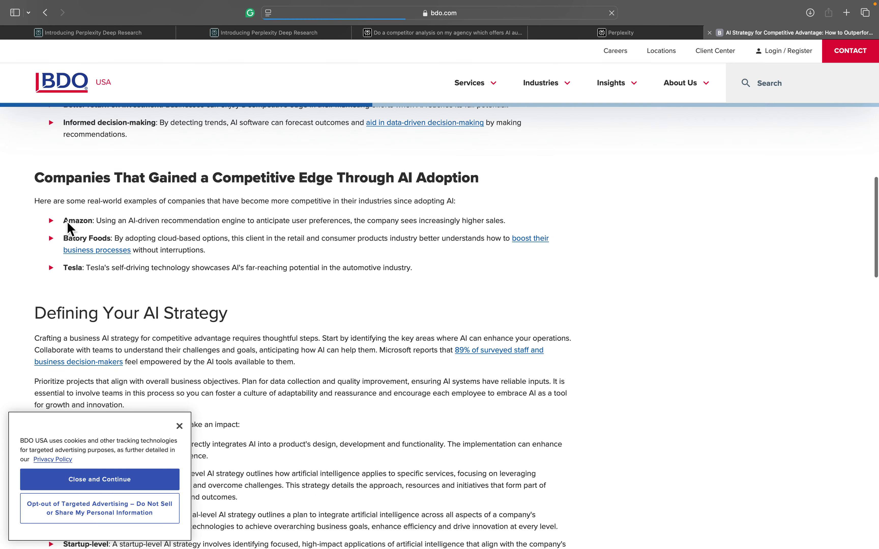
scroll(319, 291, "up", 20)
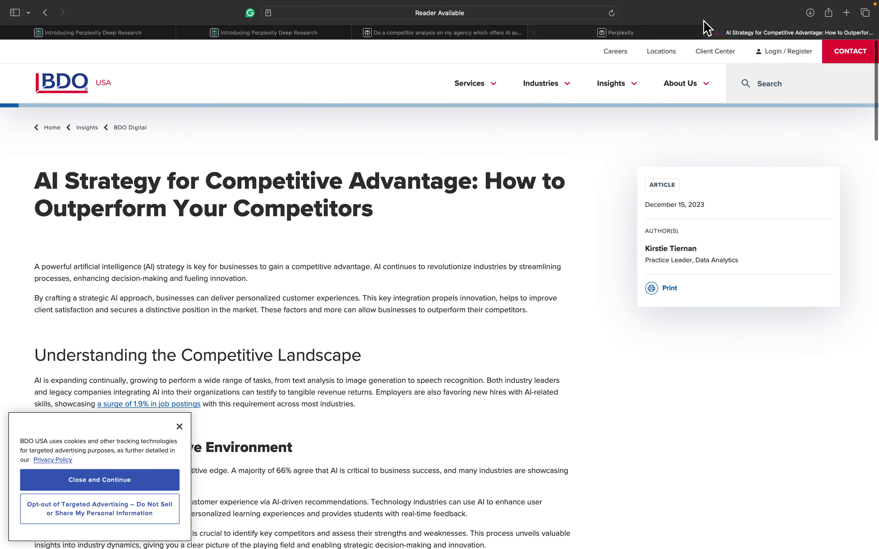
Check the YouTube channel research progress, and review the full agency competitor analysis through its conclusion and related questions.
left_click(636, 36)
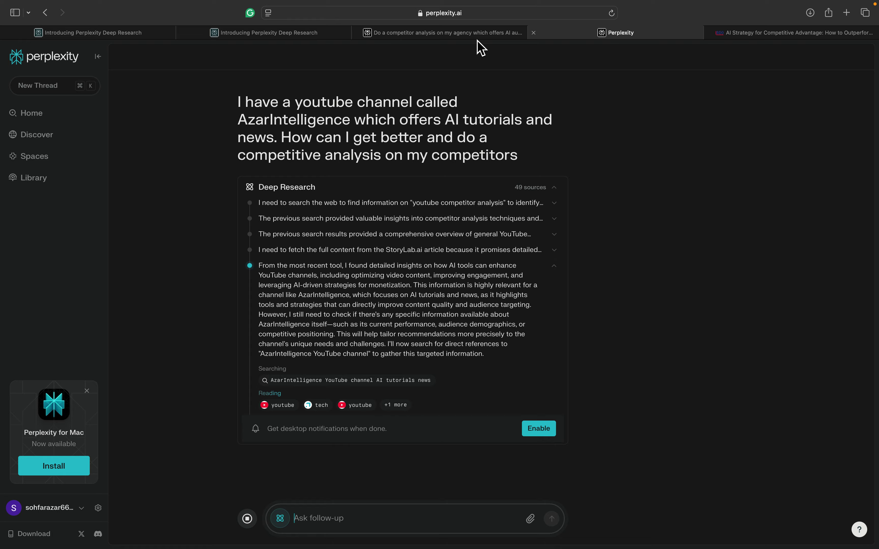
left_click(469, 35)
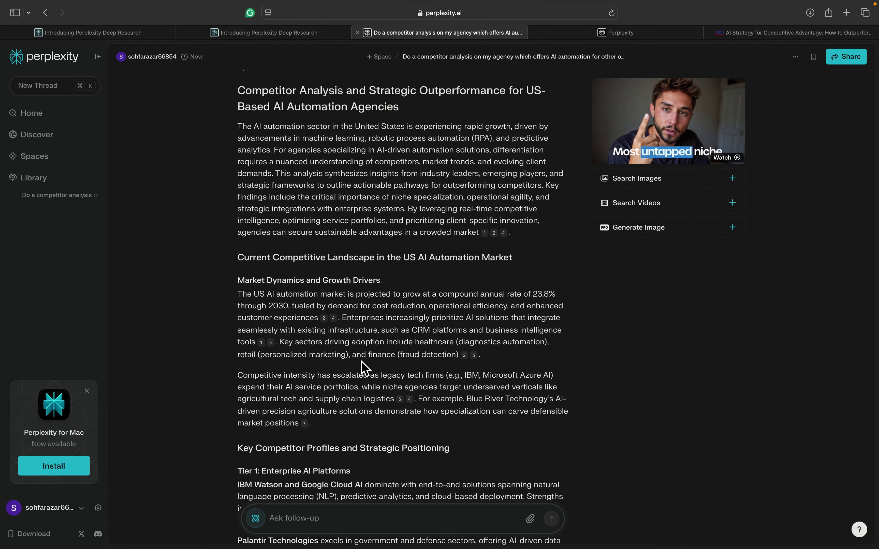
scroll(363, 369, "down", 20)
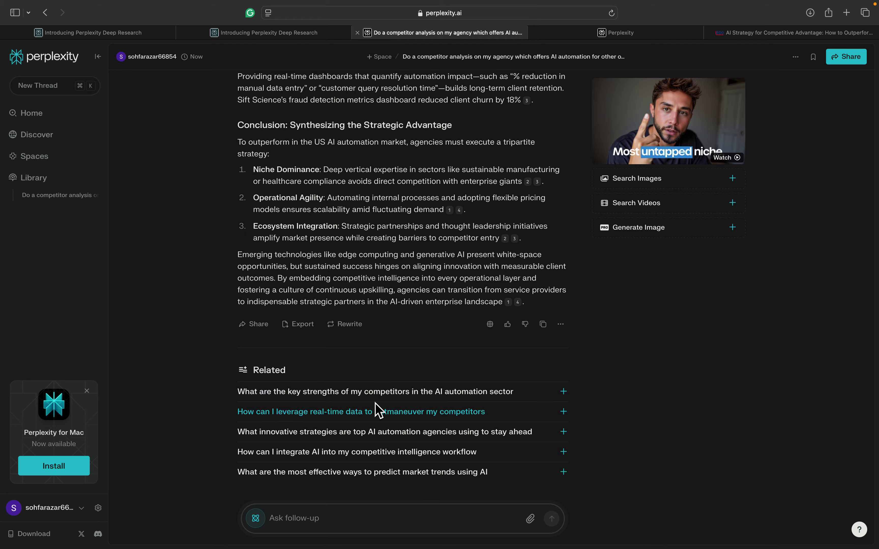
scroll(407, 182, "up", 15)
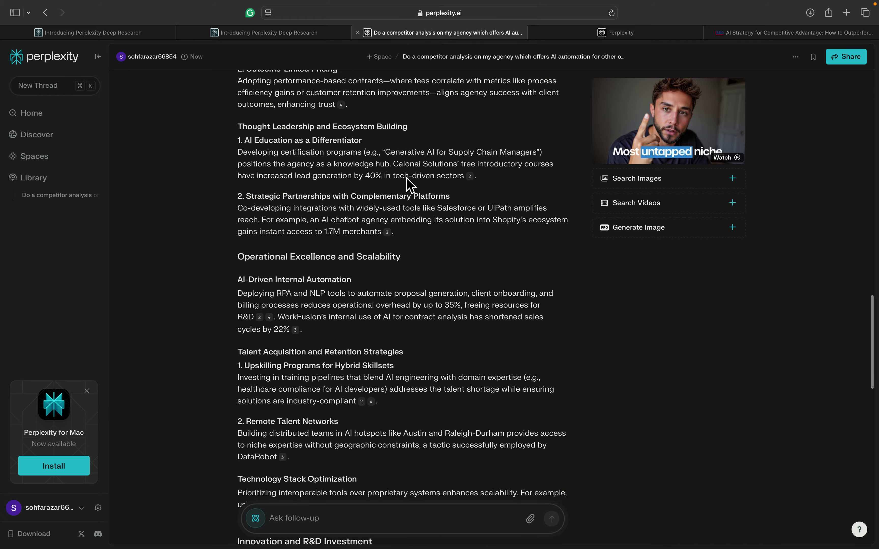
scroll(411, 186, "up", 20)
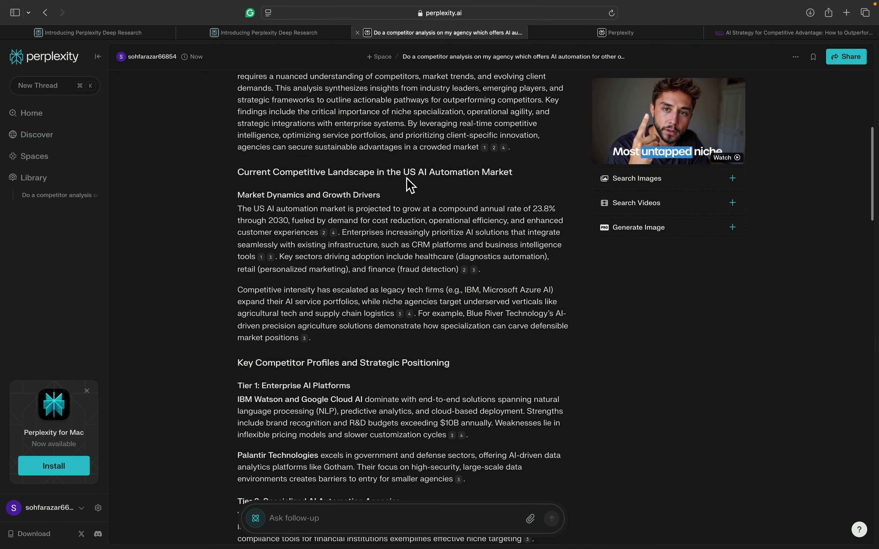
scroll(409, 186, "up", 10)
left_click_drag(240, 285, 527, 368)
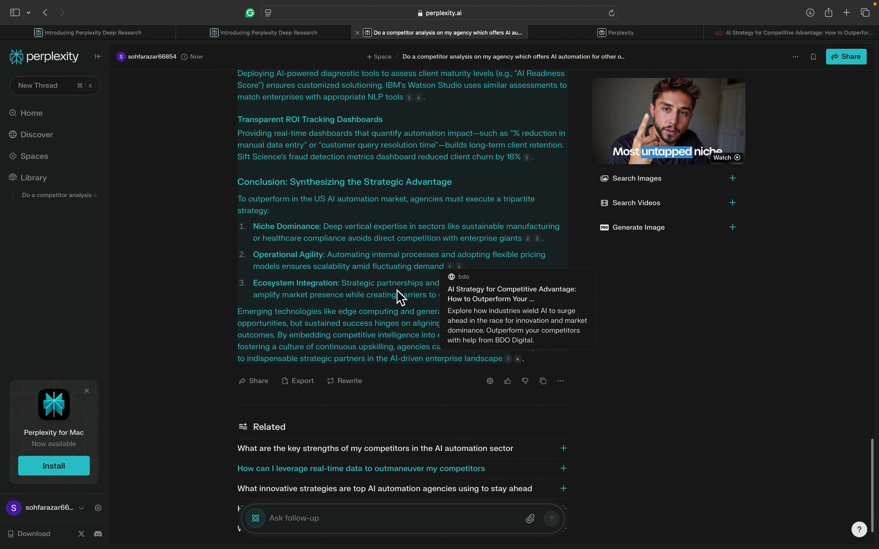
left_click(701, 357)
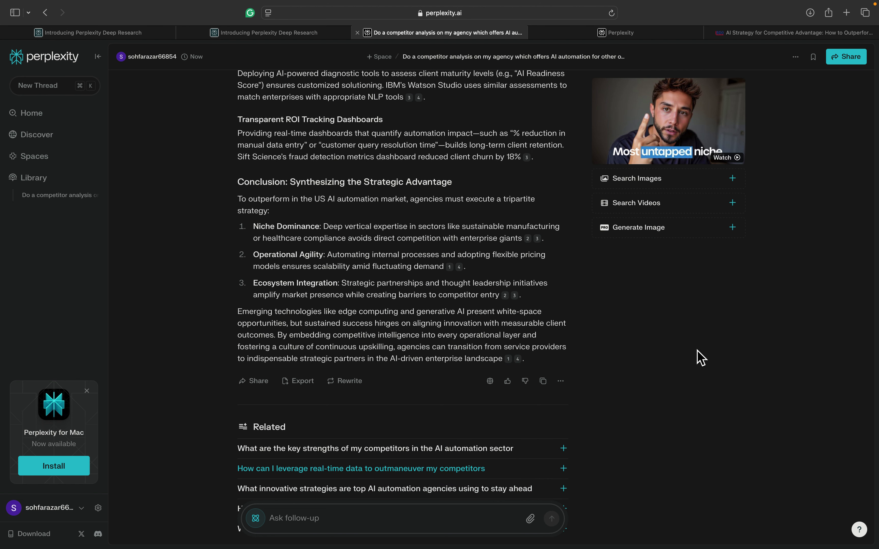
Share the agency competitor analysis thread so anyone with the link can view it, and copy its link.
scroll(557, 227, "up", 3)
scroll(559, 235, "up", 20)
left_click(847, 56)
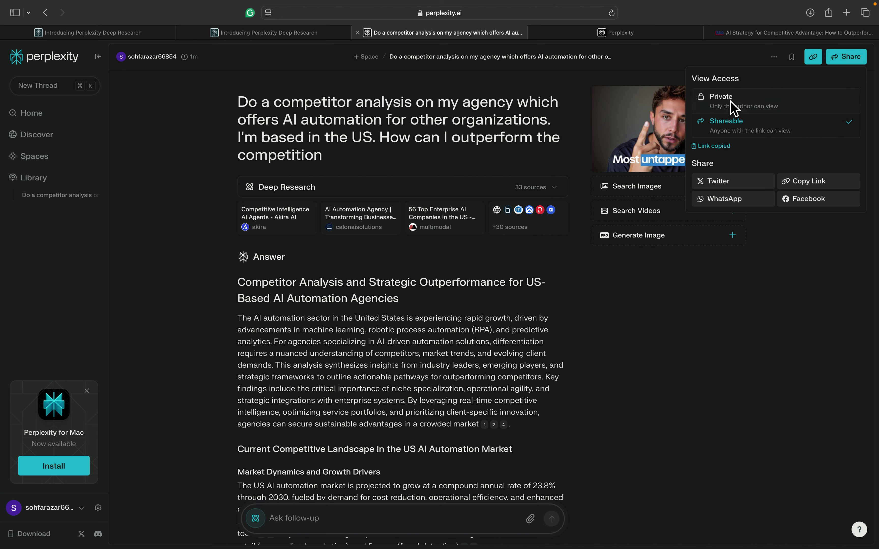
left_click(595, 363)
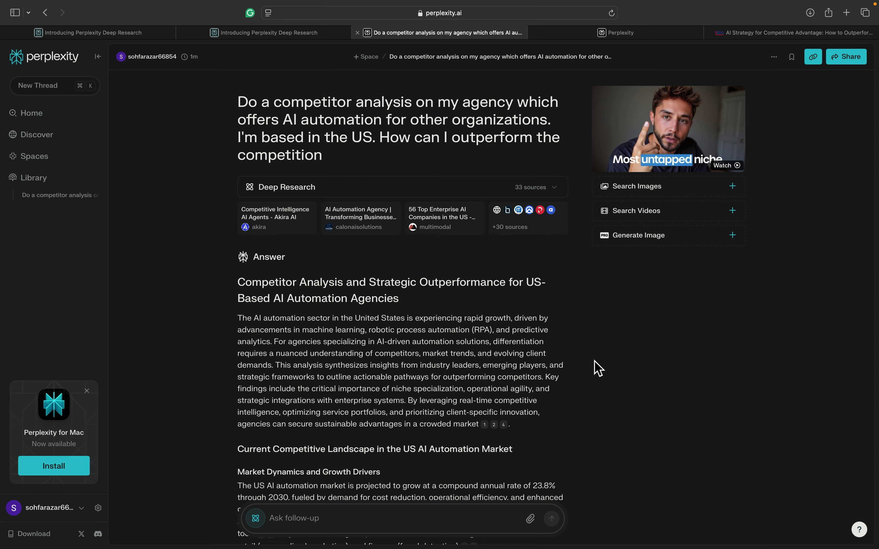
left_click(285, 33)
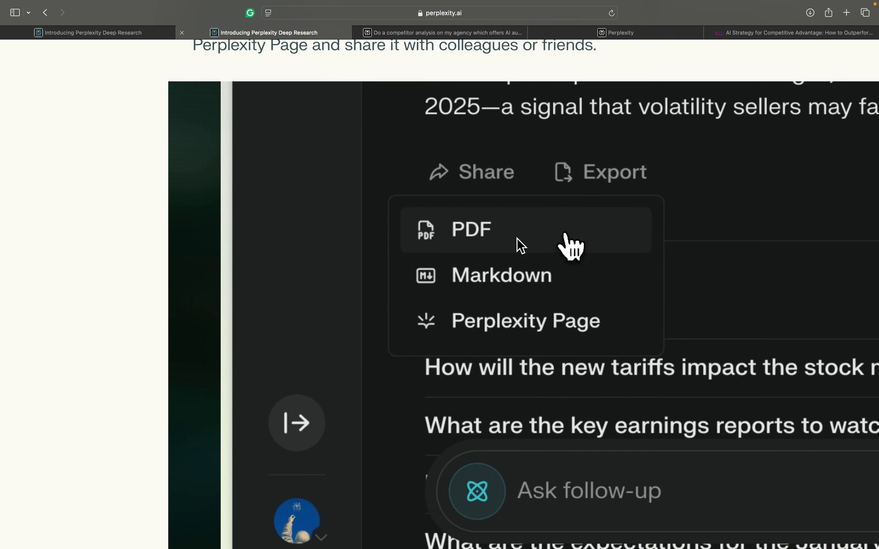
left_click(633, 34)
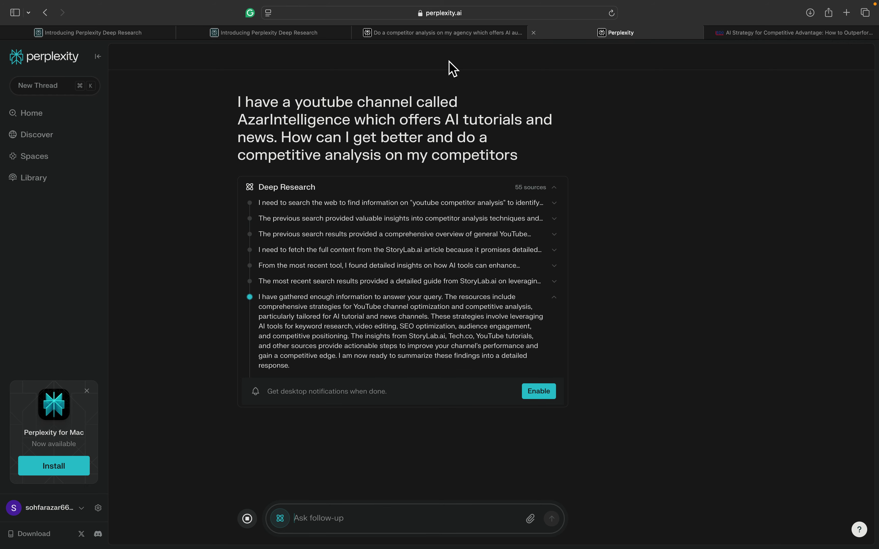
left_click(458, 35)
scroll(423, 365, "down", 15)
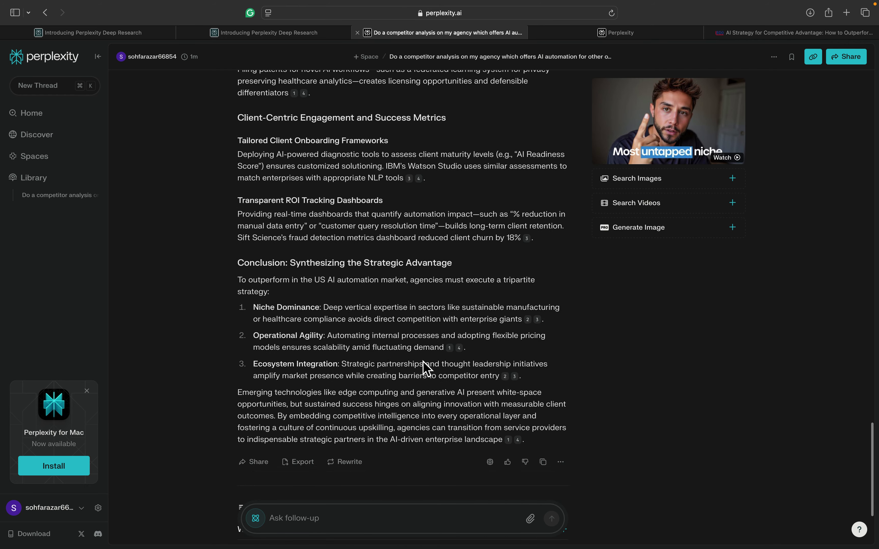
scroll(425, 367, "down", 4)
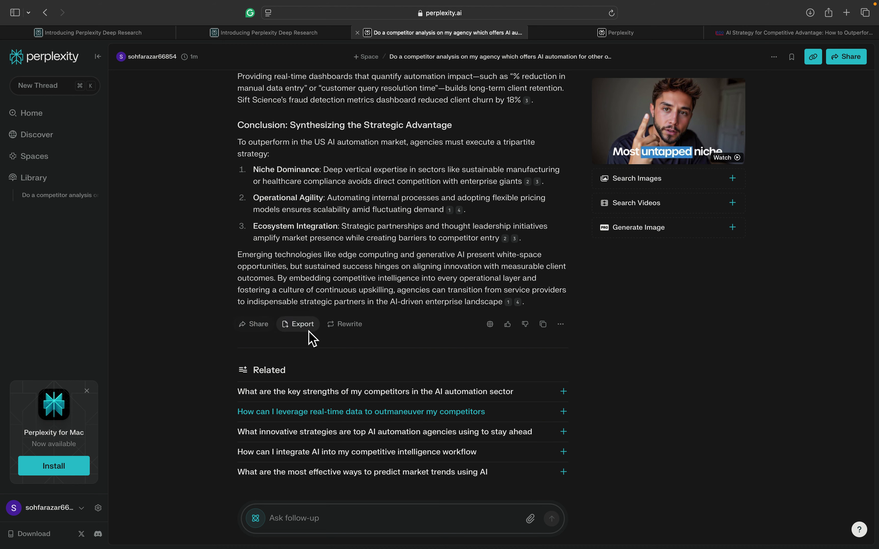
left_click(308, 330)
left_click(270, 349)
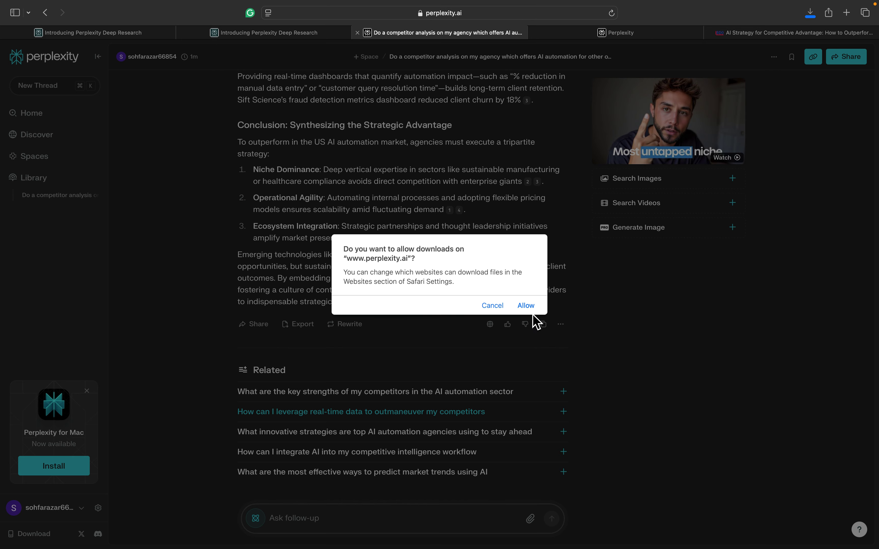
left_click(525, 306)
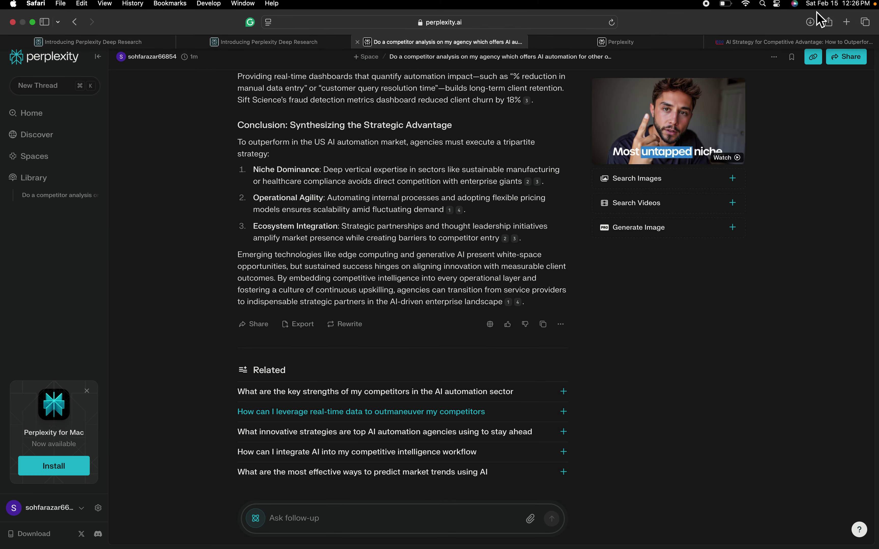
Open the downloaded "Competitor Analysis and Strategic Outperformance f.pdf" in Preview and show it full screen.
left_click(811, 25)
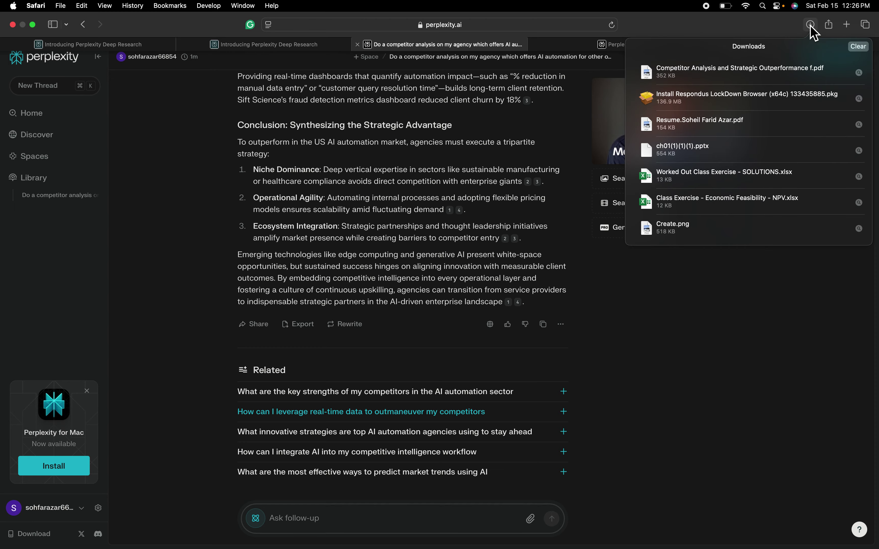
double_click(713, 72)
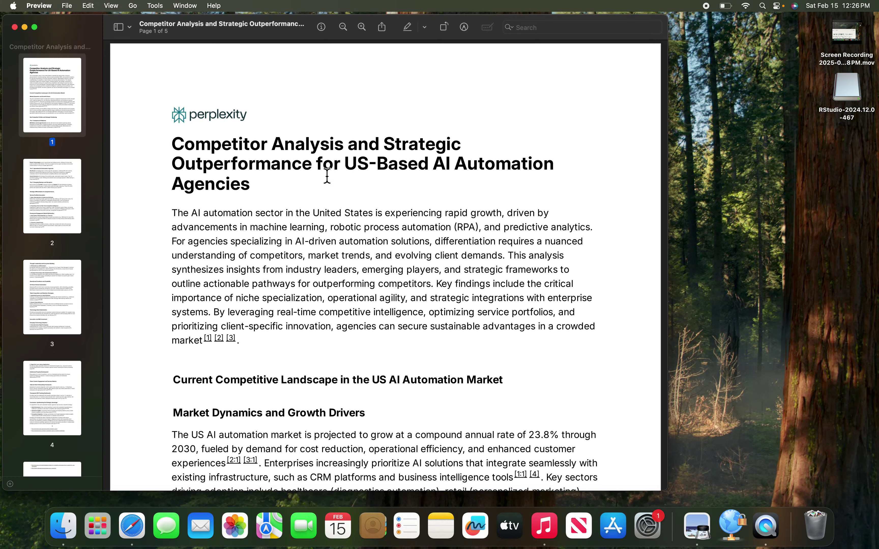
scroll(53, 196, "down", 5)
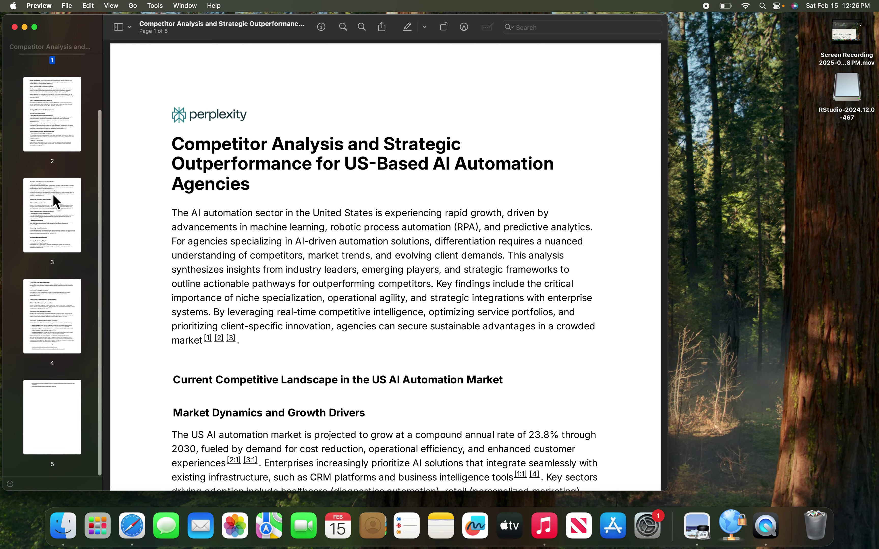
scroll(54, 116, "up", 3)
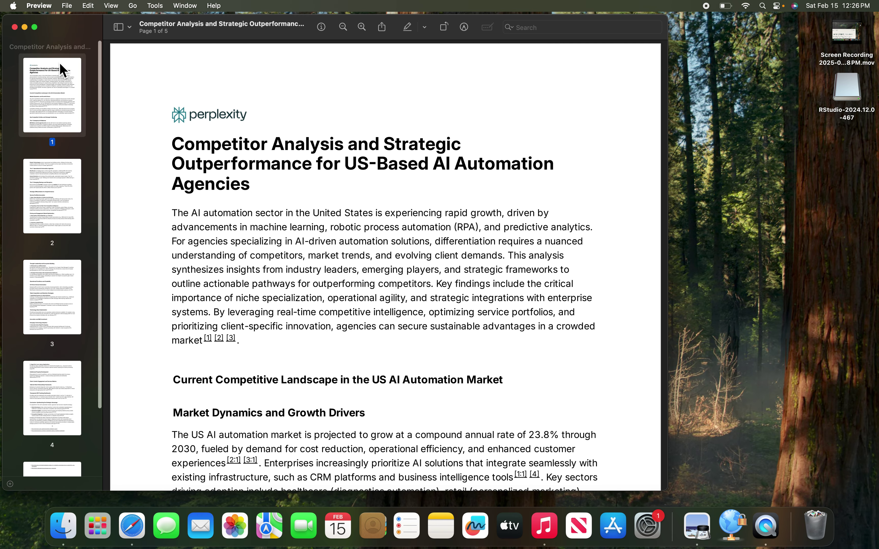
left_click(34, 27)
Look through the first pages of the exported PDF report.
scroll(454, 164, "down", 3)
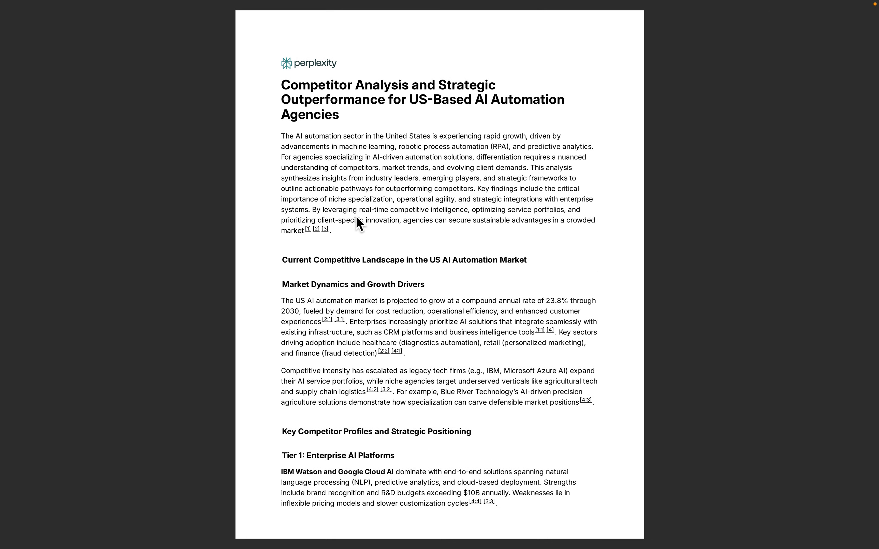
scroll(440, 181, "down", 3)
scroll(440, 181, "up", 3)
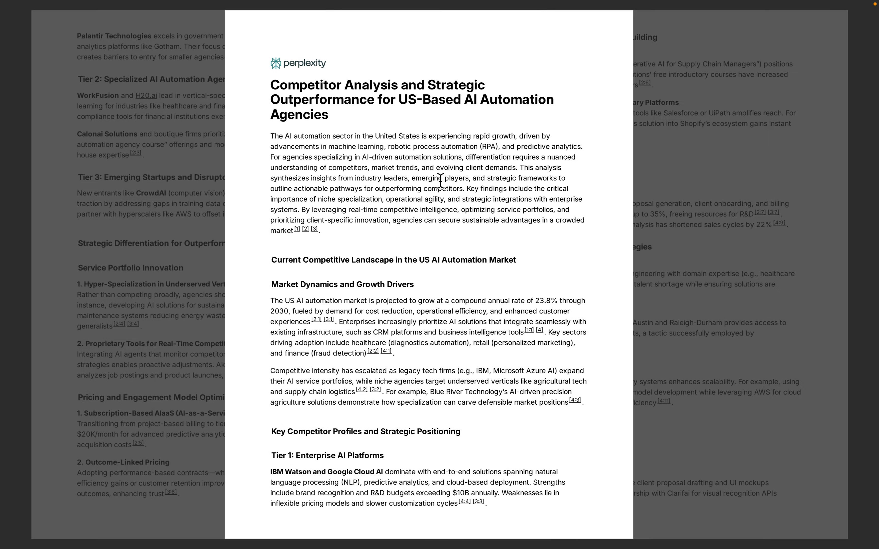
scroll(441, 181, "down", 5)
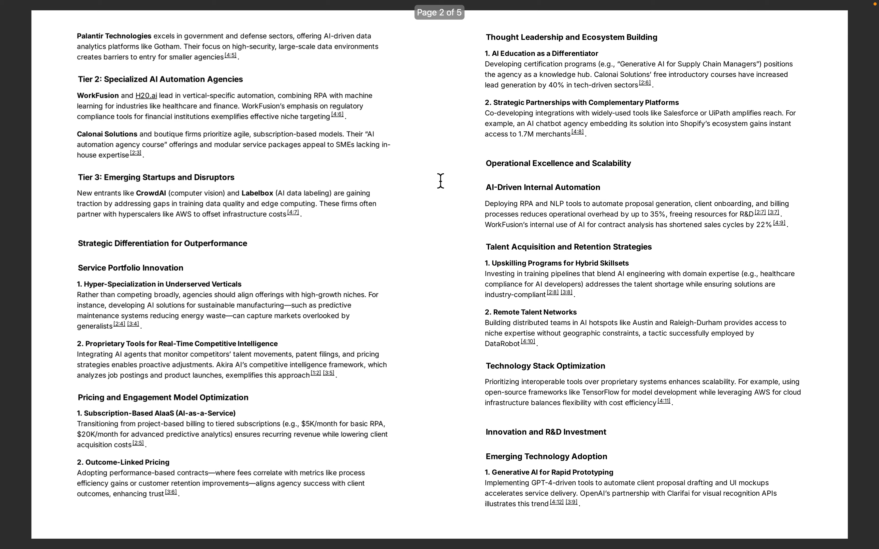
Look through the full-screen PDF from its first page to the source links at the end and back, then exit full screen.
scroll(217, 103, "up", 5)
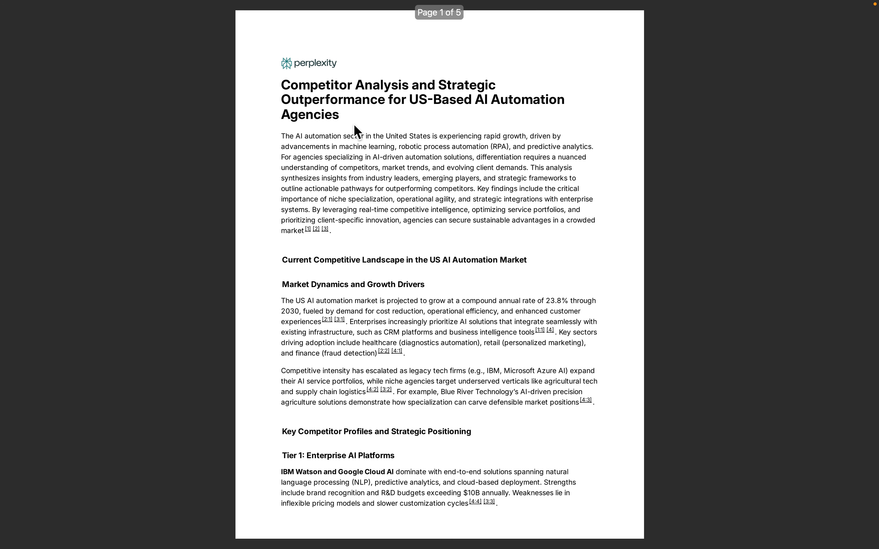
scroll(354, 124, "down", 10)
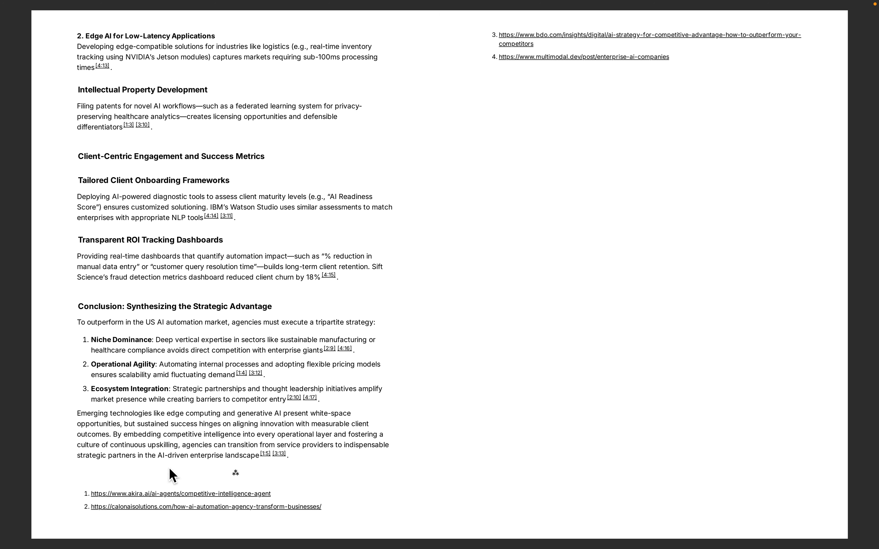
scroll(109, 430, "up", 10)
scroll(111, 424, "up", 5)
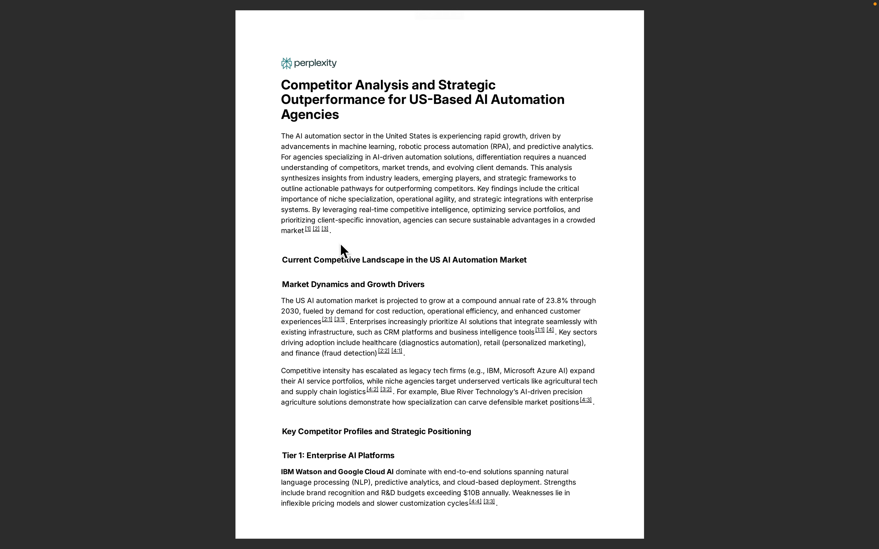
key("Escape")
Jump between pages 2, 5 and 4 of the PDF using the page thumbnails.
left_click(74, 207)
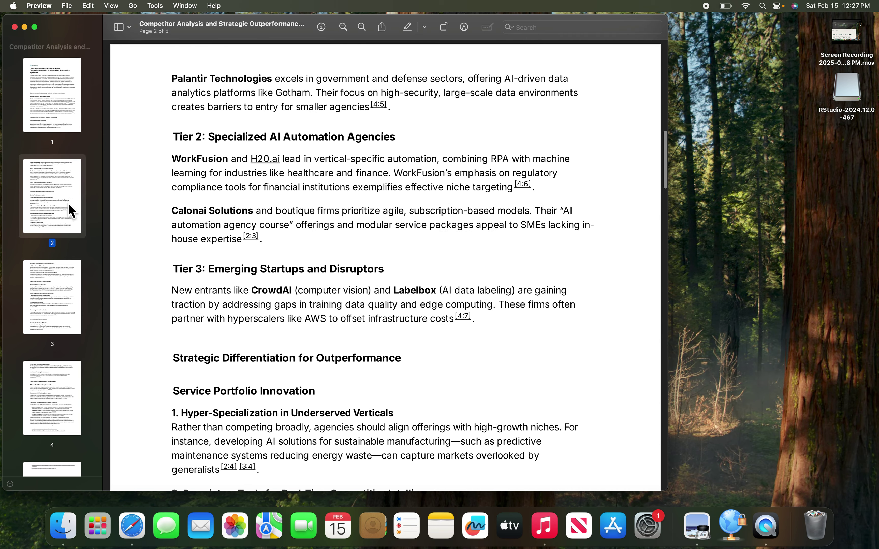
scroll(72, 334, "down", 4)
left_click(60, 407, "super")
left_click(61, 409)
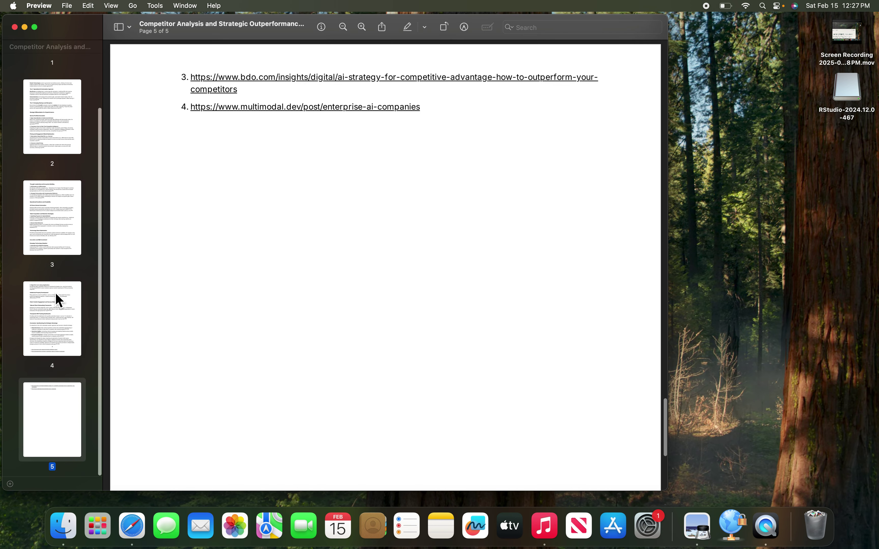
left_click(55, 298)
scroll(207, 276, "down", 1)
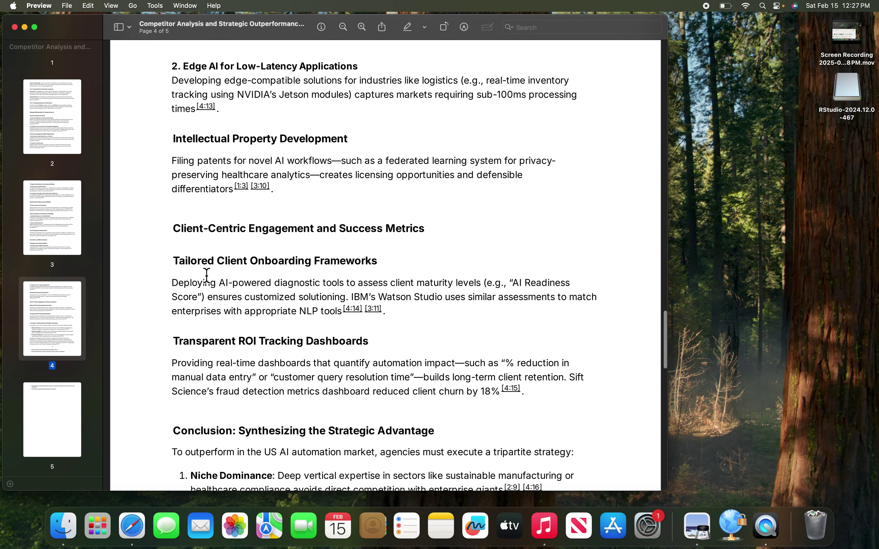
Read through pages 3 to 5 of the PDF, including the talent strategies, the conclusion and the source links.
scroll(207, 275, "up", 10)
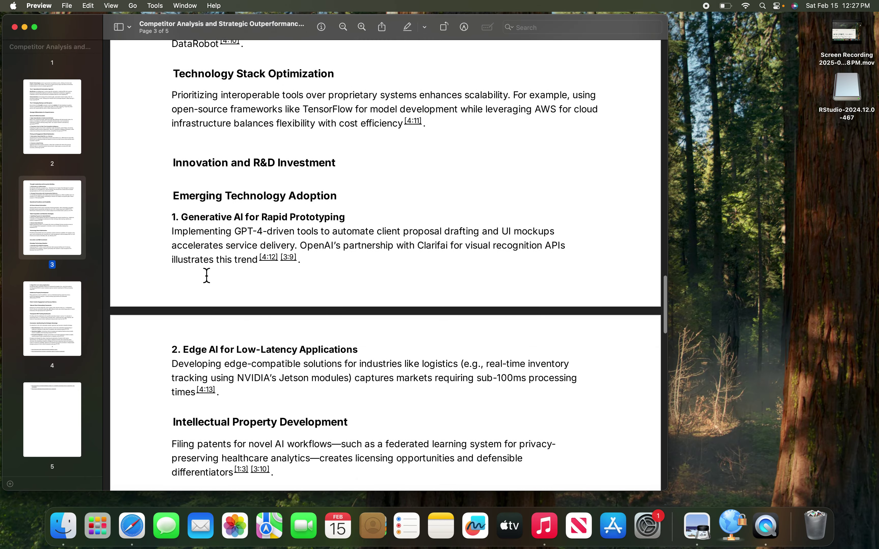
scroll(207, 276, "up", 15)
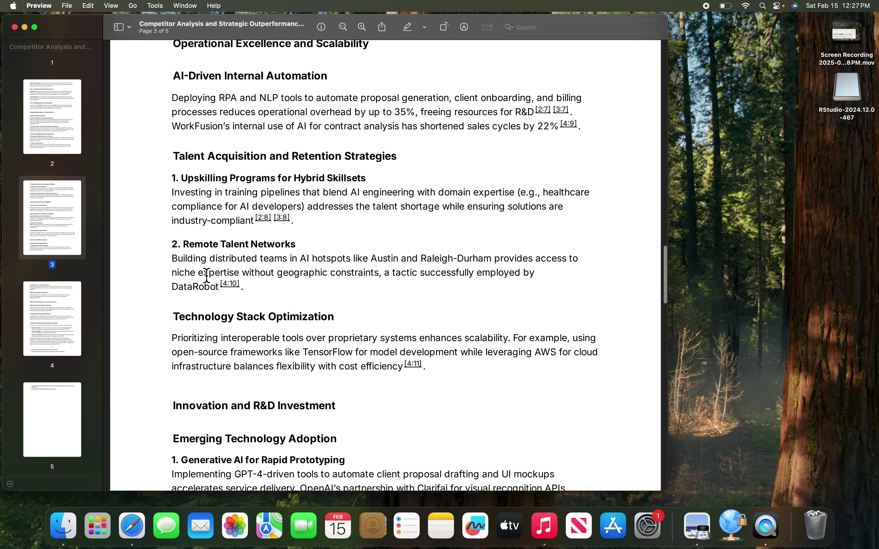
scroll(207, 276, "up", 9)
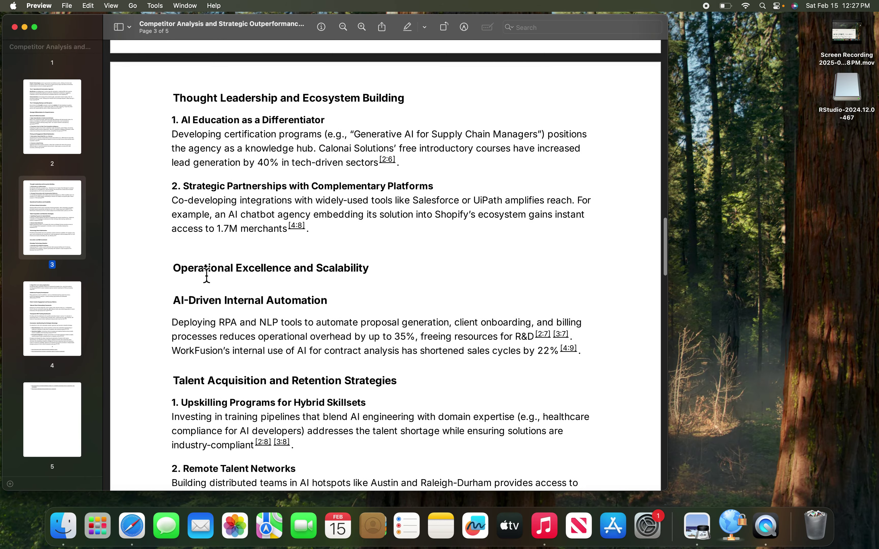
scroll(207, 276, "down", 20)
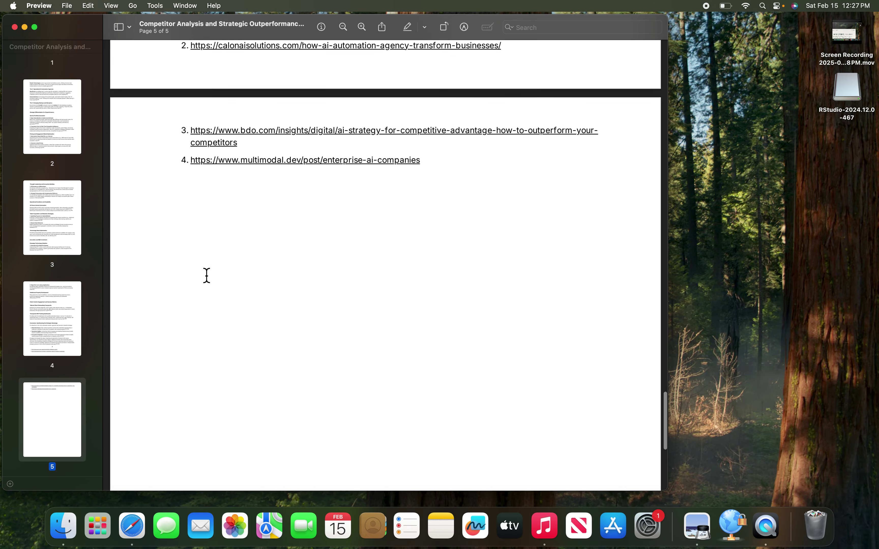
scroll(207, 276, "up", 17)
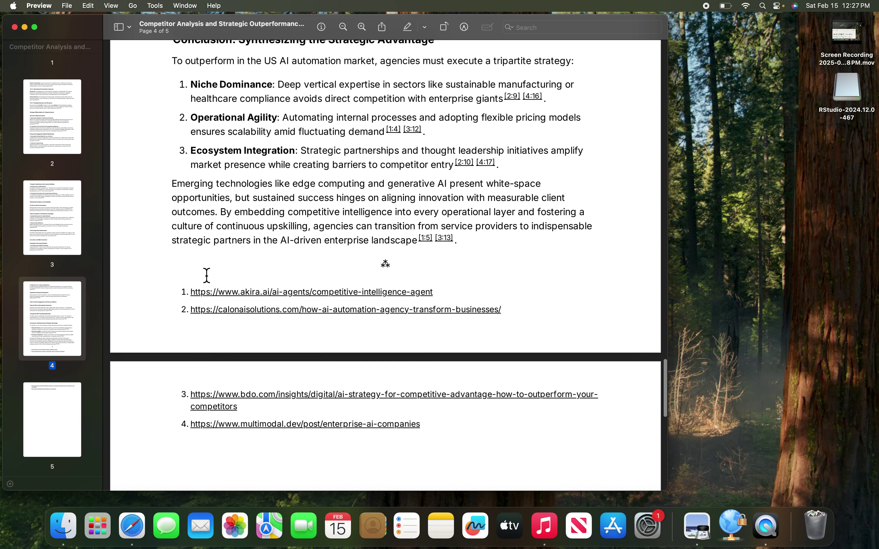
scroll(206, 276, "up", 11)
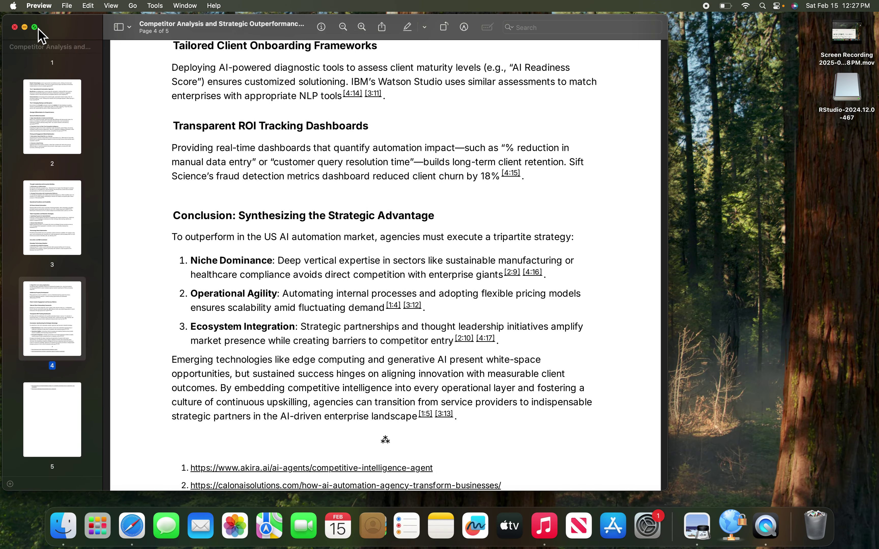
Show the PDF full screen again and go back to its first page.
key("ctrl+super+f")
scroll(59, 112, "up", 10)
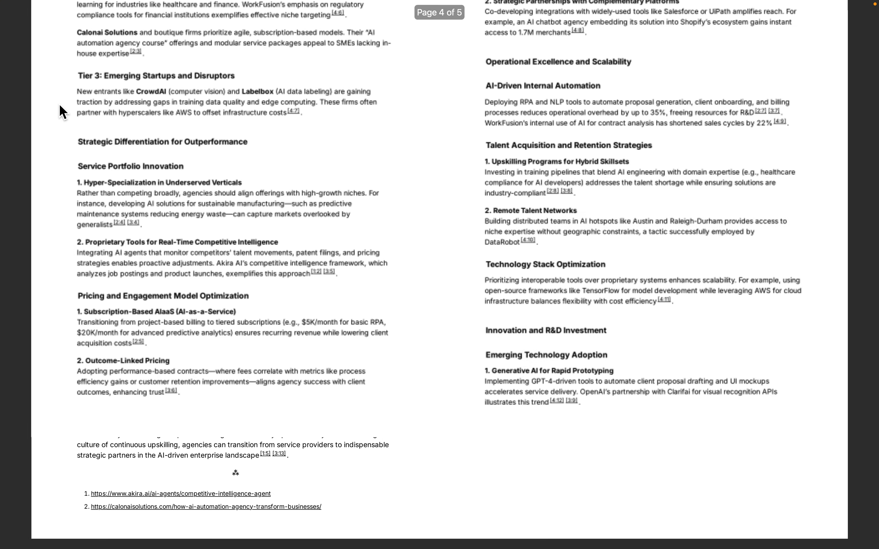
scroll(59, 112, "up", 3)
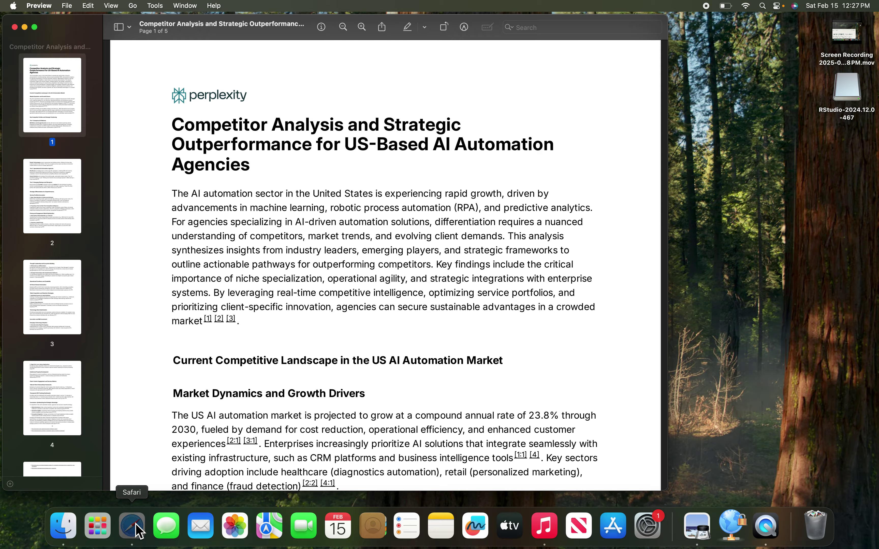
Switch to the Perplexity competitor analysis thread in Safari and dismiss the downloads list.
left_click(134, 533)
scroll(292, 270, "down", 1)
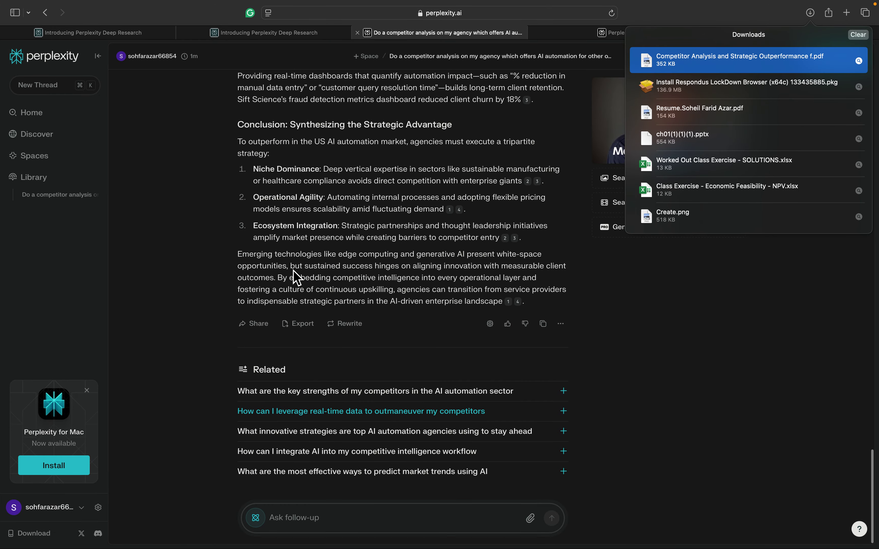
left_click(631, 329)
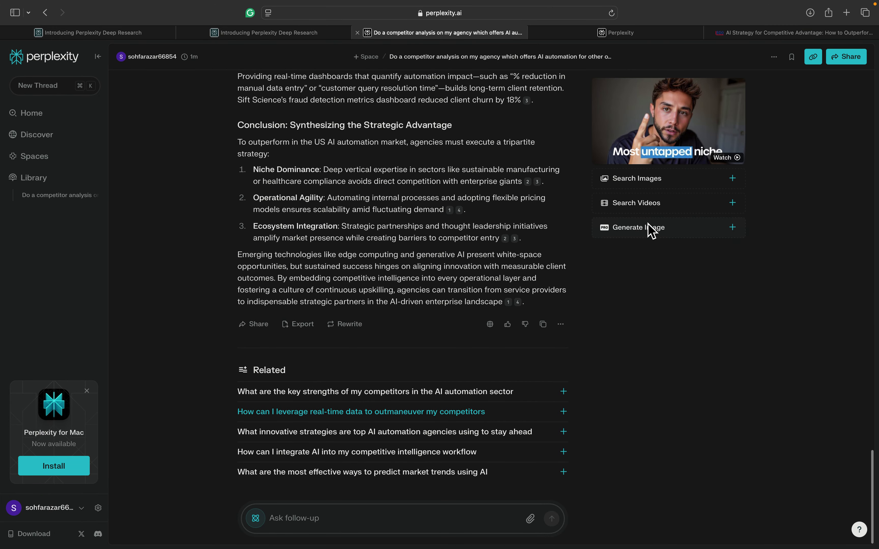
Search for videos and images related to the competitor analysis and open the chart of U.S. industries with the highest potential for automation.
left_click(620, 209)
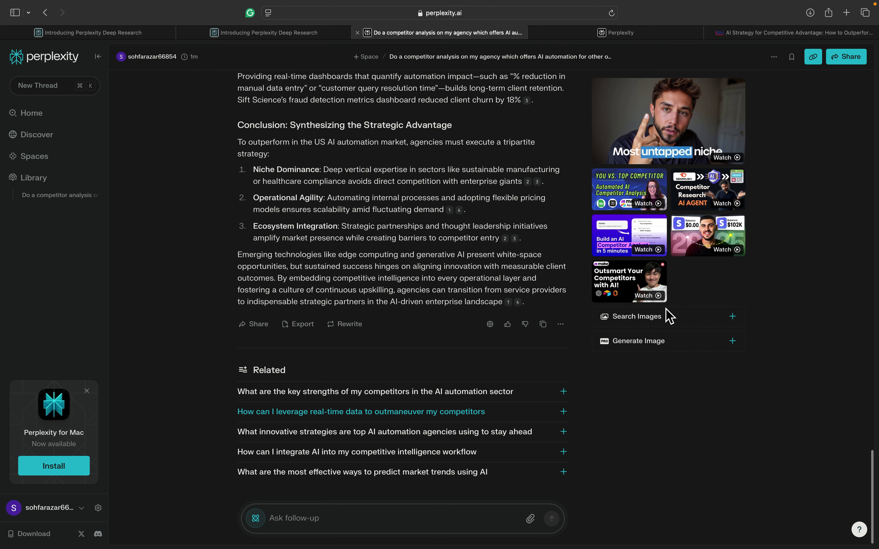
left_click(667, 323)
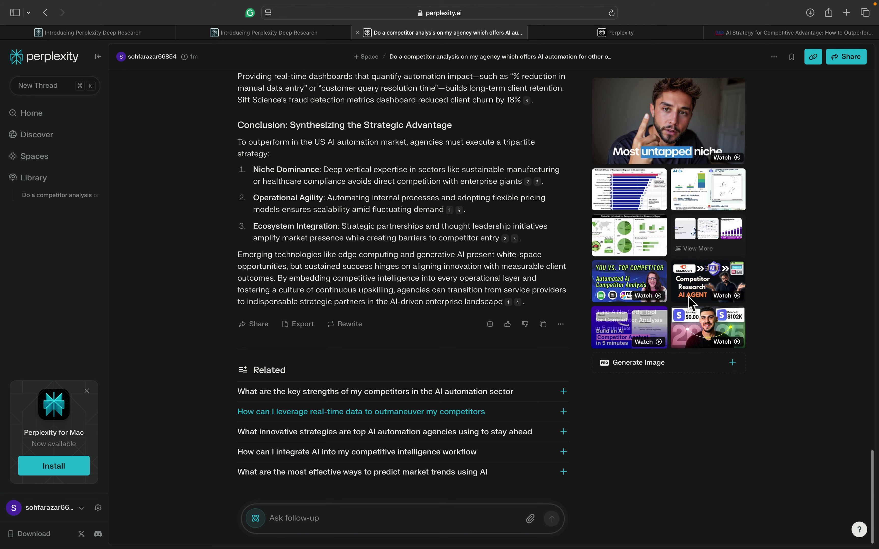
left_click(623, 199)
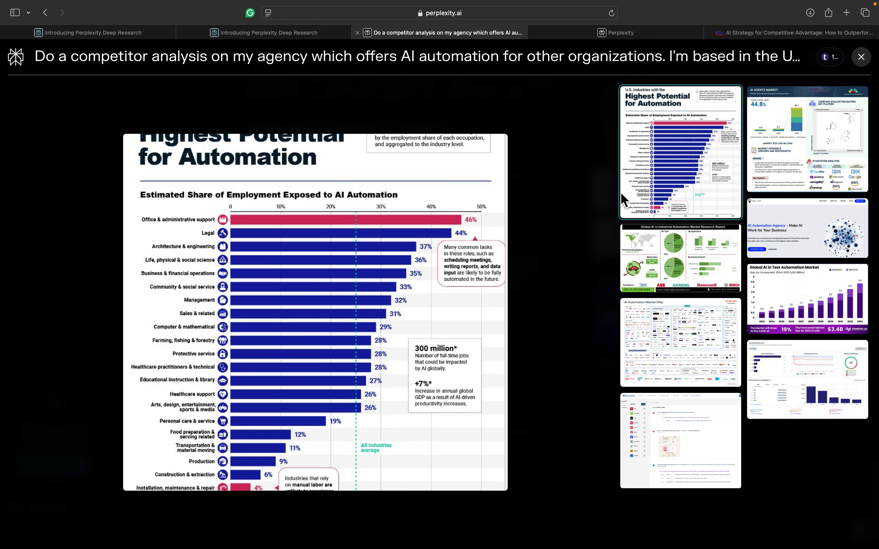